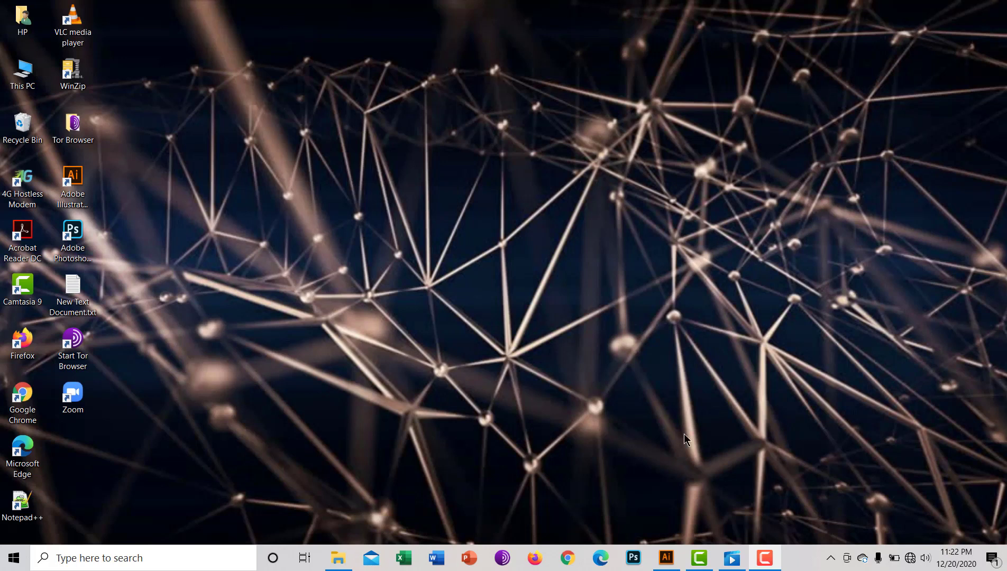
- Launch Adobe Illustrator 2020 from its desktop shortcut
left_click(72, 185)
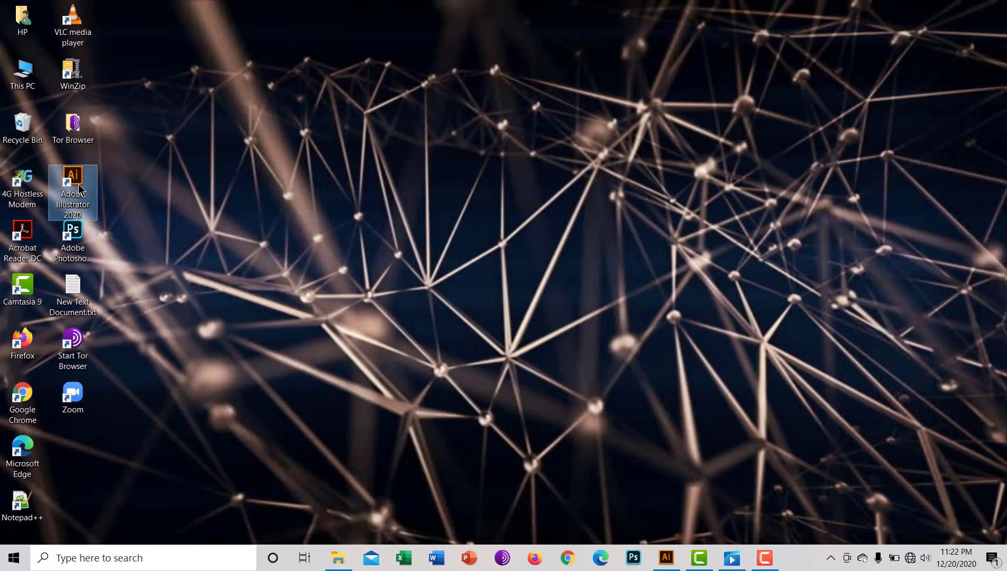
left_click(666, 558)
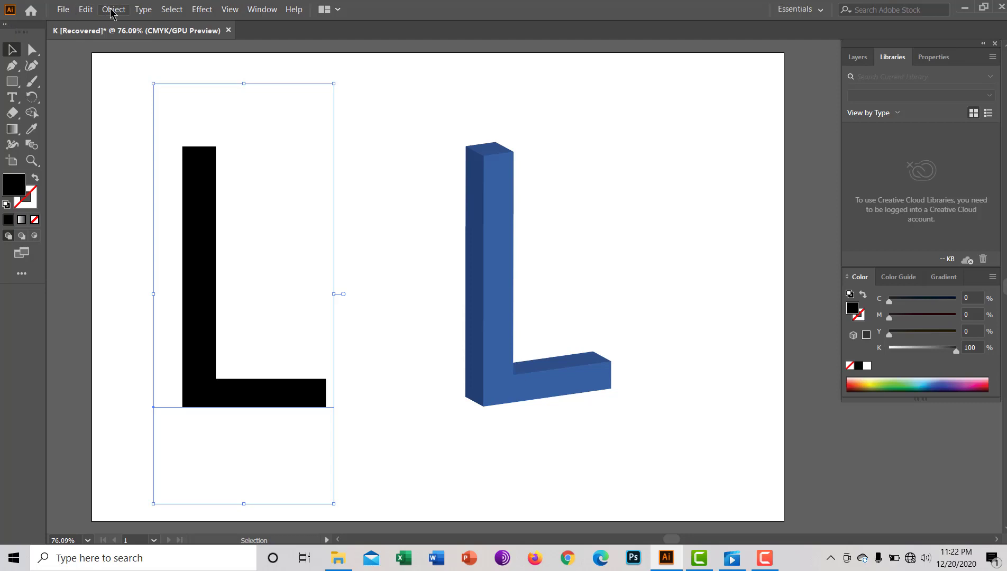
- Create a new 310 × 210 mm document named M, keeping Millimeters as units
left_click(62, 9)
left_click(78, 22)
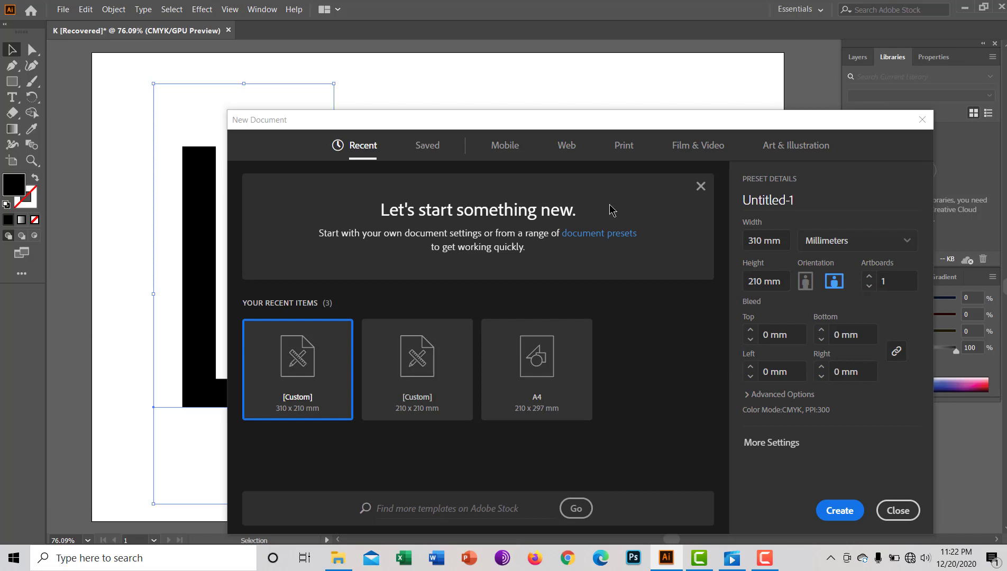
mouse_move(659, 122)
left_mouse_down()
mouse_move(527, 109)
mouse_move(545, 89)
left_mouse_up()
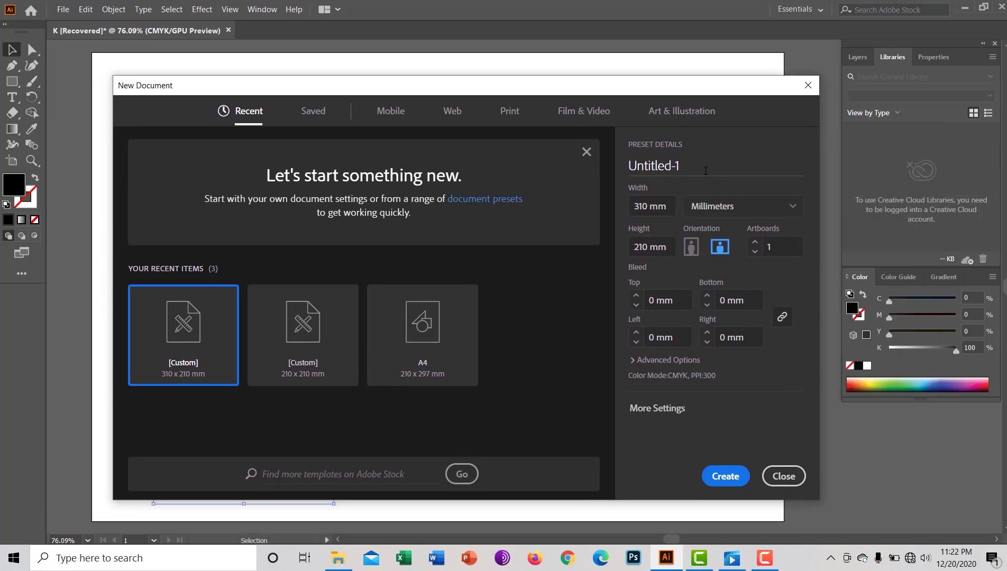
left_click(705, 170)
key("BackSpace")
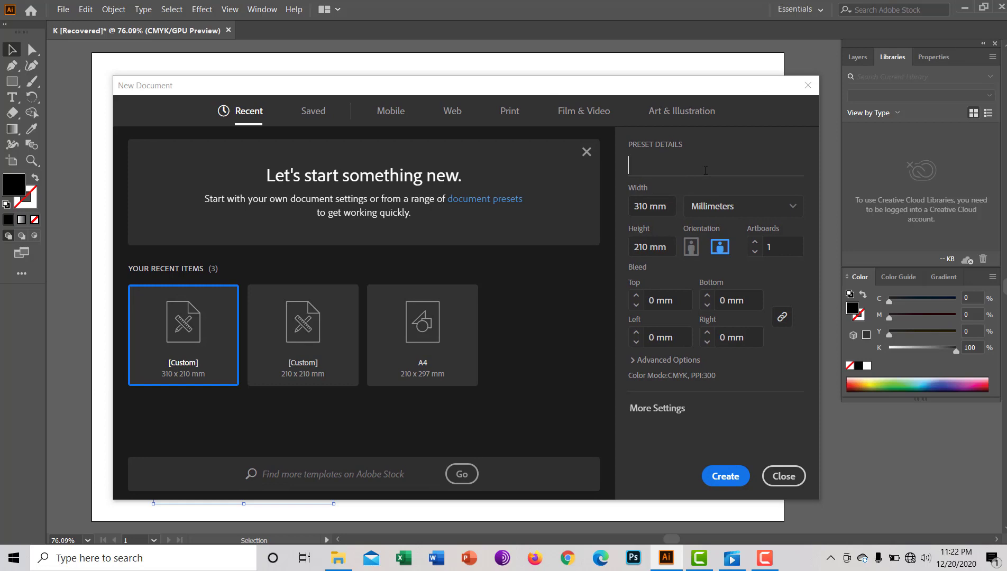
type("M")
left_click(650, 245)
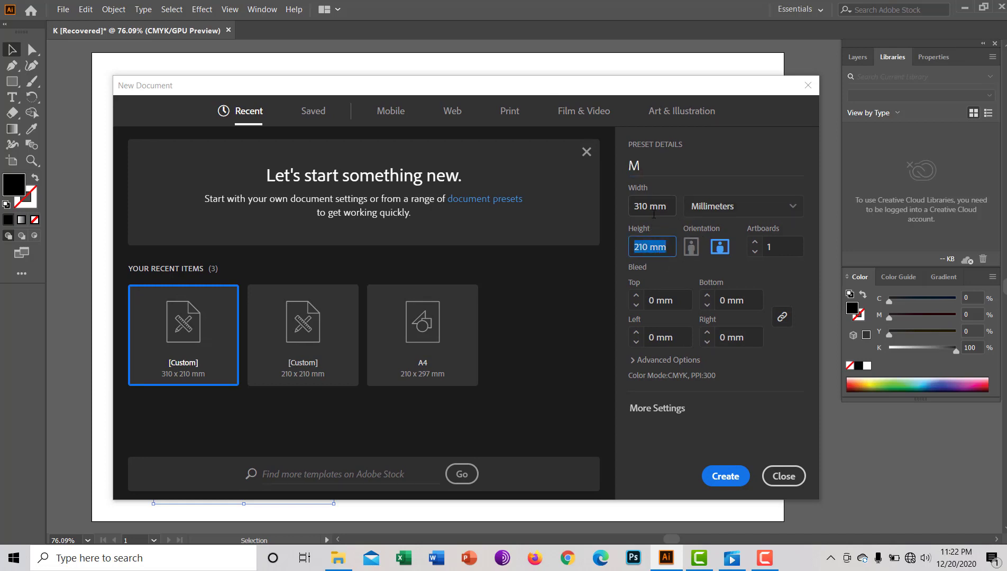
left_click(741, 214)
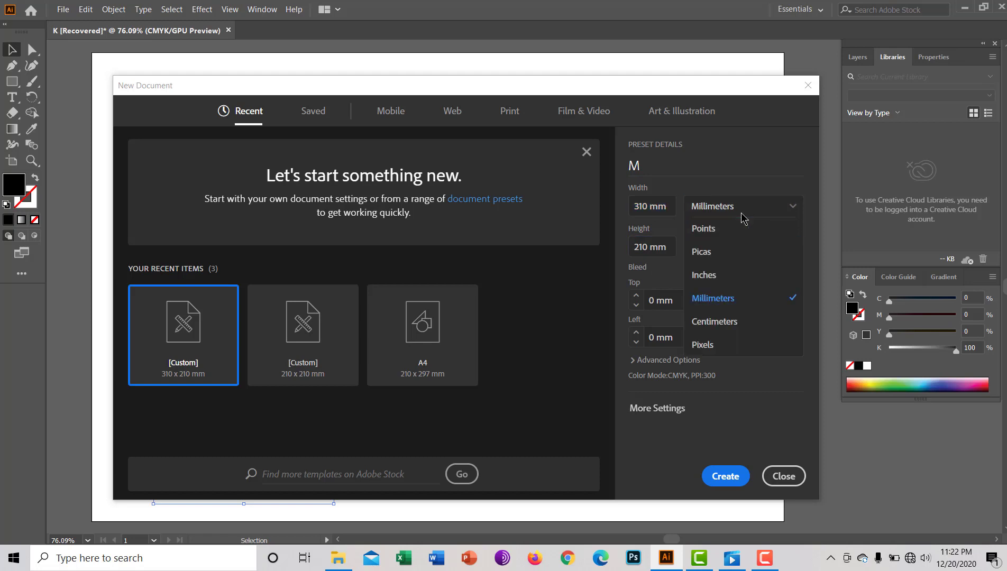
left_click(722, 297)
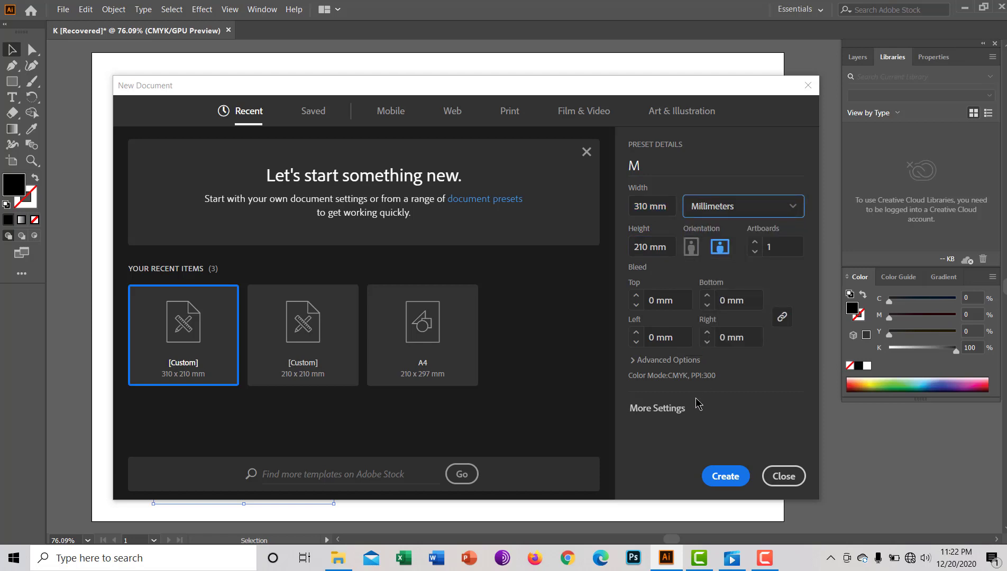
left_click(725, 475)
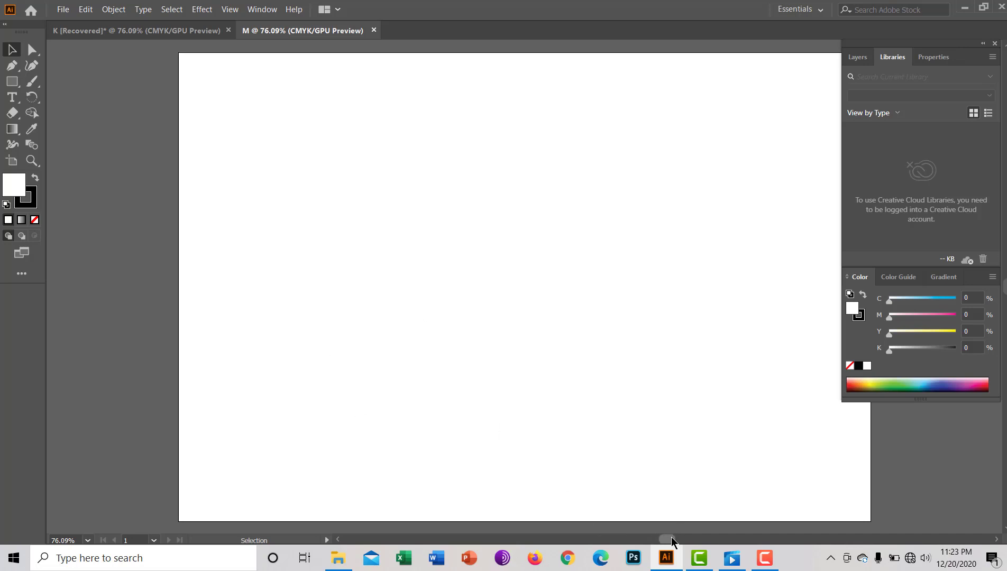
- Type the letter M near the artboard's top-left corner and select it
left_click_drag(671, 538, 676, 538)
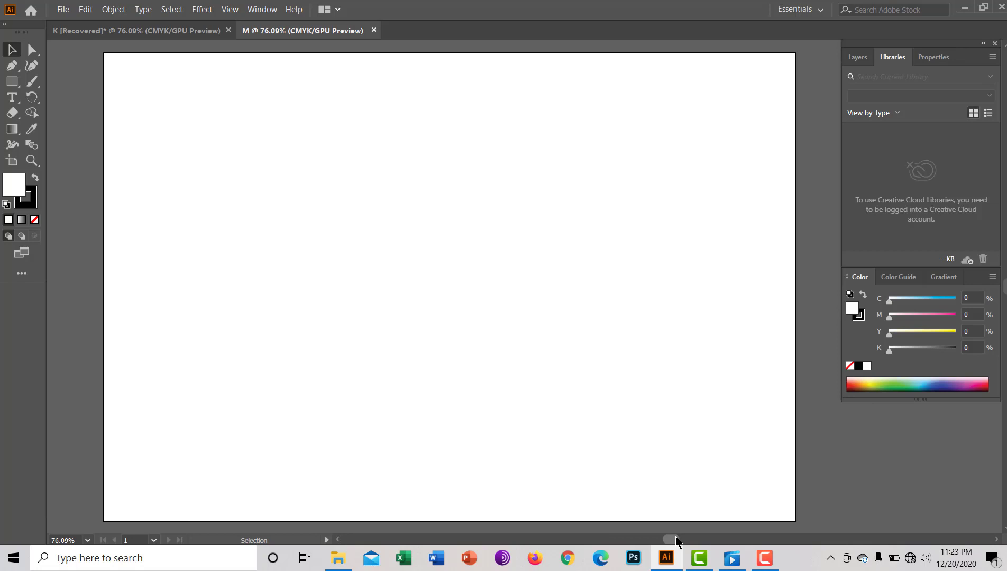
left_click(931, 57)
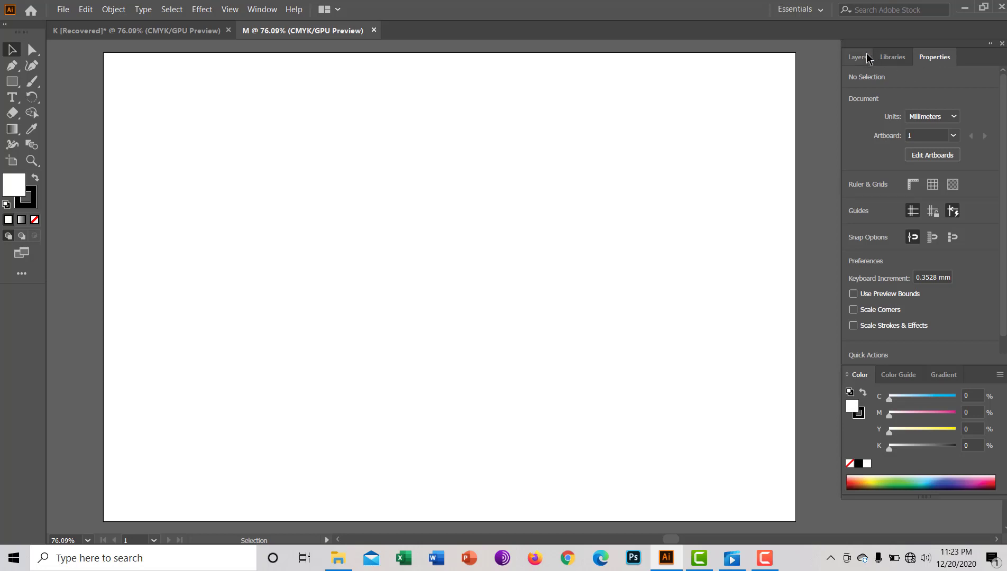
left_click(858, 57)
left_click(924, 59)
left_click(12, 96)
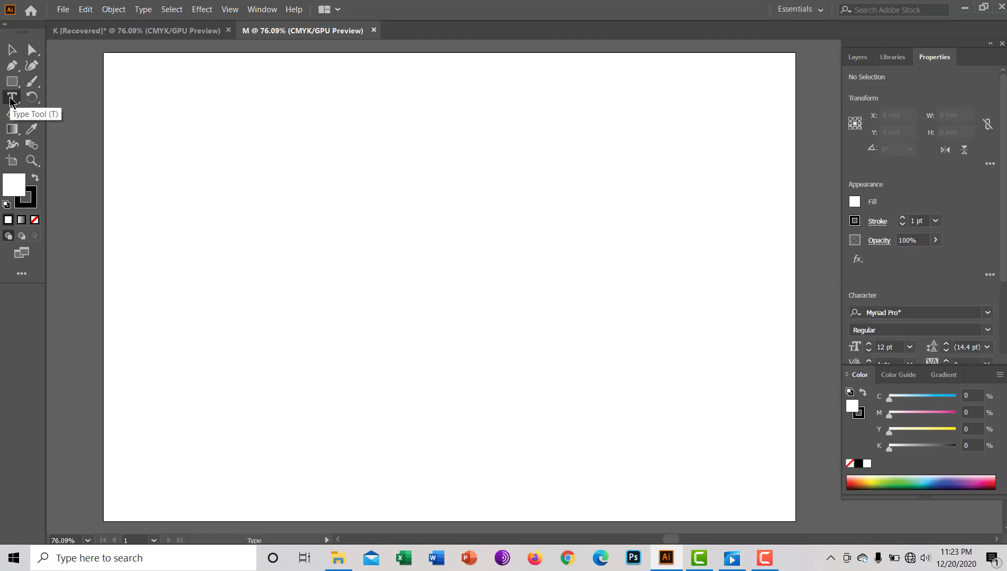
left_click(124, 114)
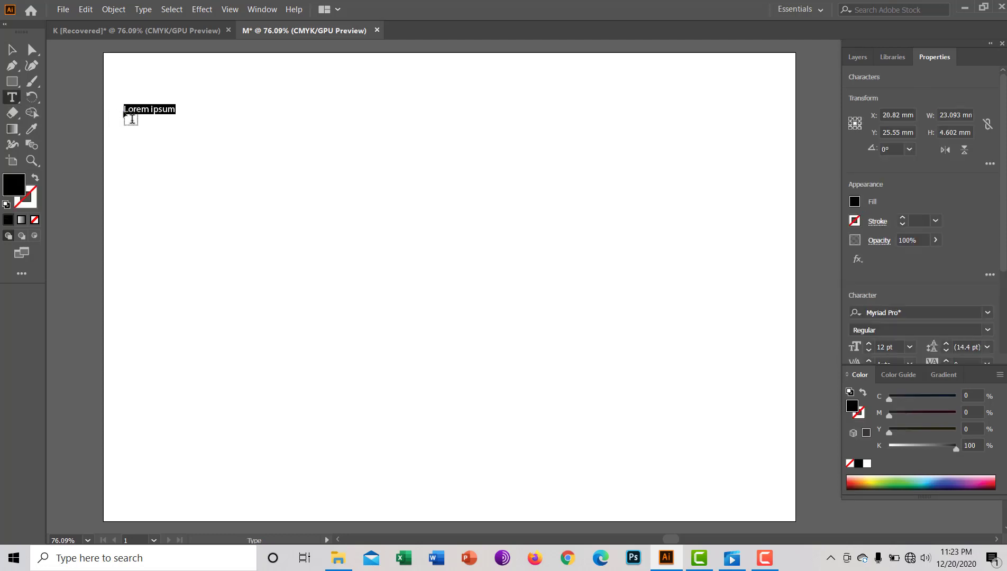
type("M")
left_click(11, 52)
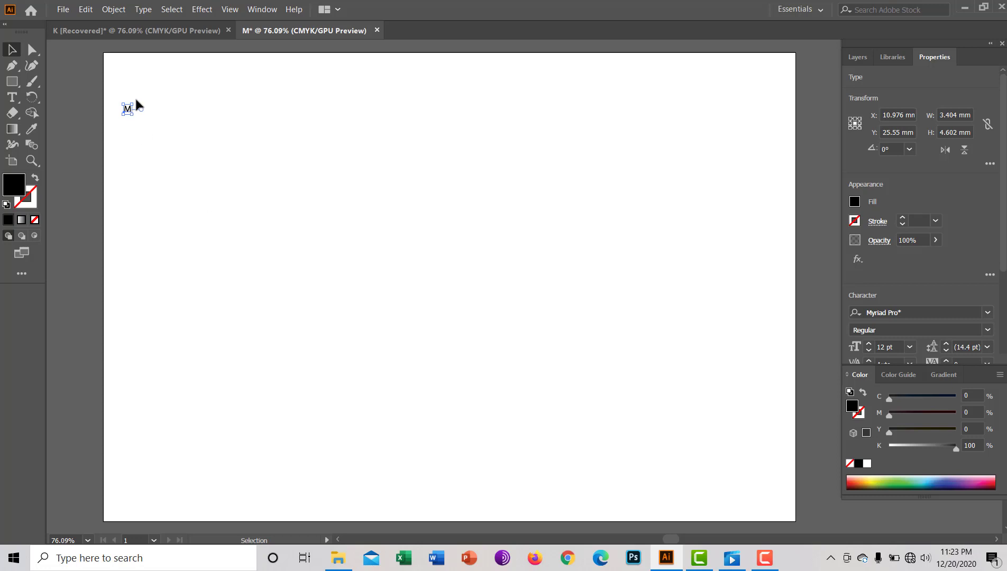
- Scale the M up to nearly the artboard's height and Alt-drag a copy to its right
mouse_move(132, 115)
left_mouse_down()
mouse_move(340, 451)
mouse_move(402, 519)
left_mouse_up()
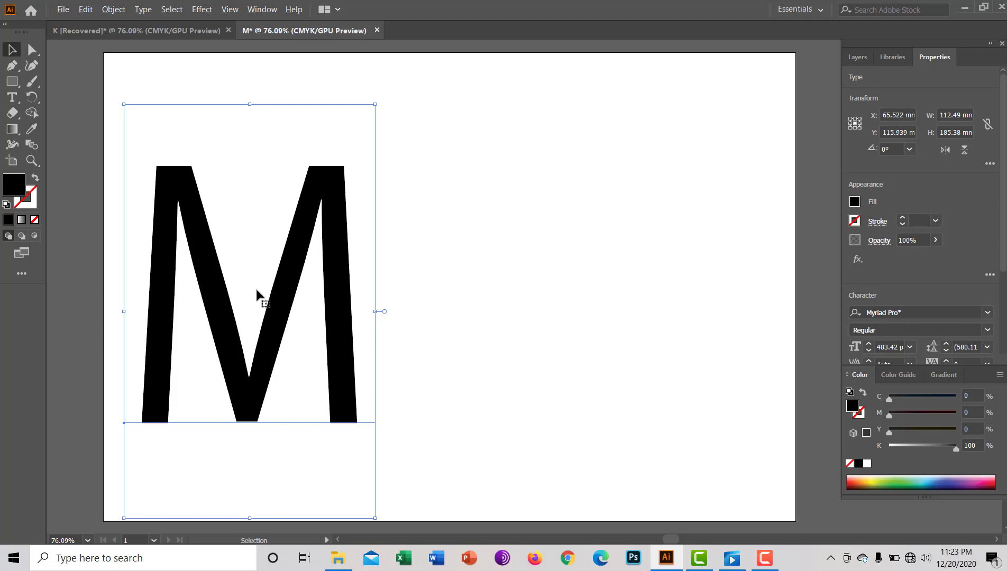
left_click_drag(257, 294, 562, 305)
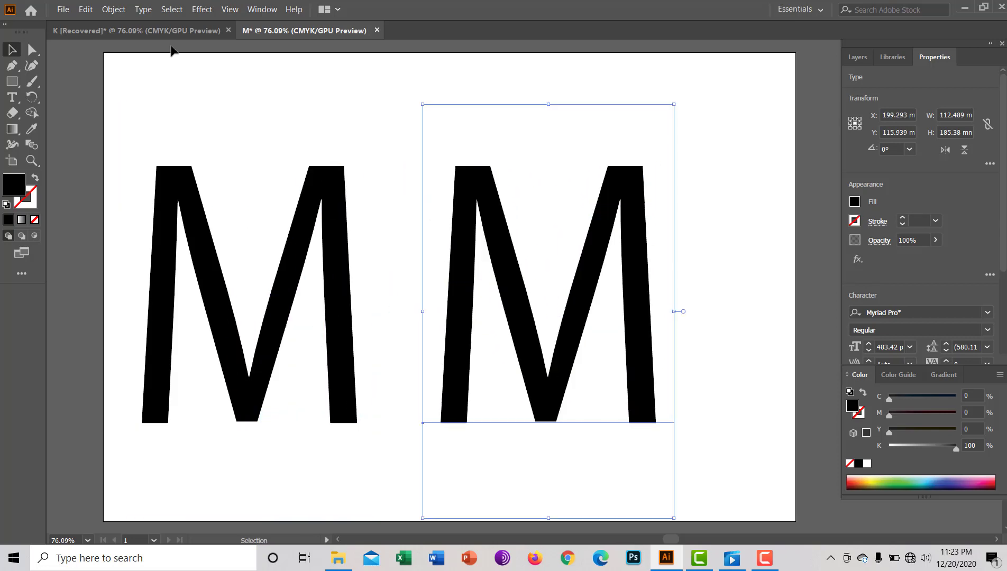
- Preview a 3D Extrude & Bevel effect on the right M
left_click(201, 10)
mouse_move(236, 87)
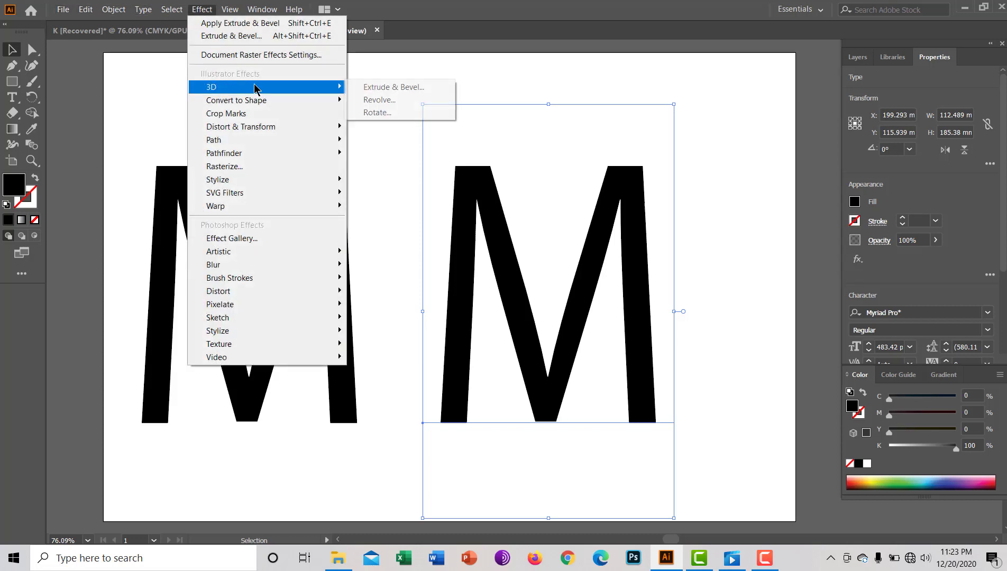
left_click(375, 89)
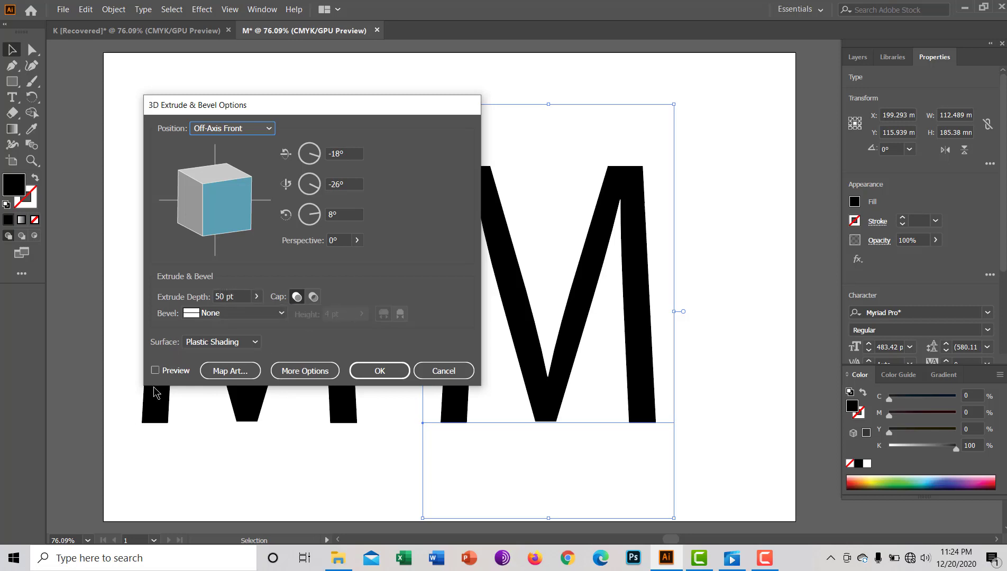
left_click(155, 370)
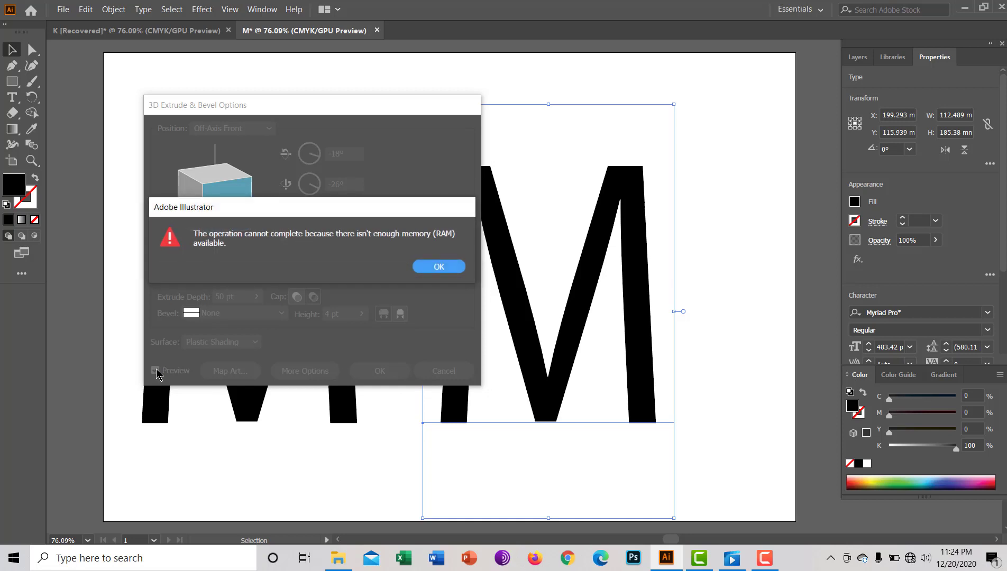
- Dismiss the three out-of-memory alerts and select the left M
left_click(445, 268)
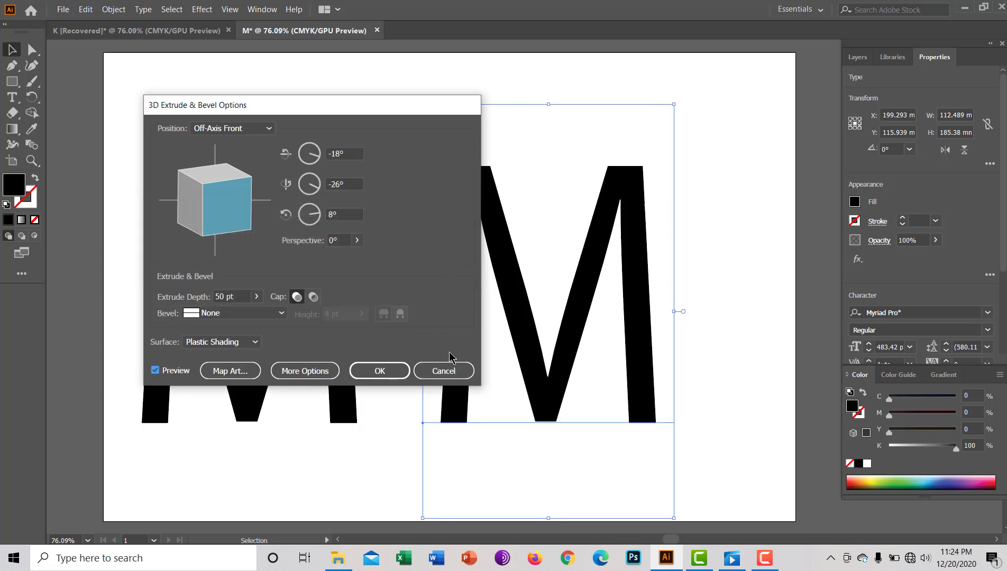
left_click(447, 372)
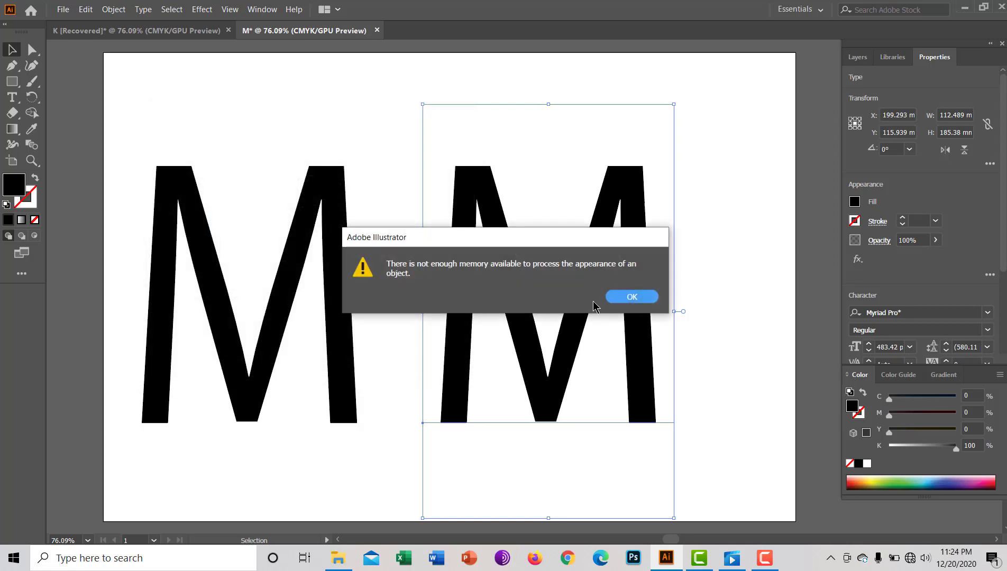
left_click(616, 299)
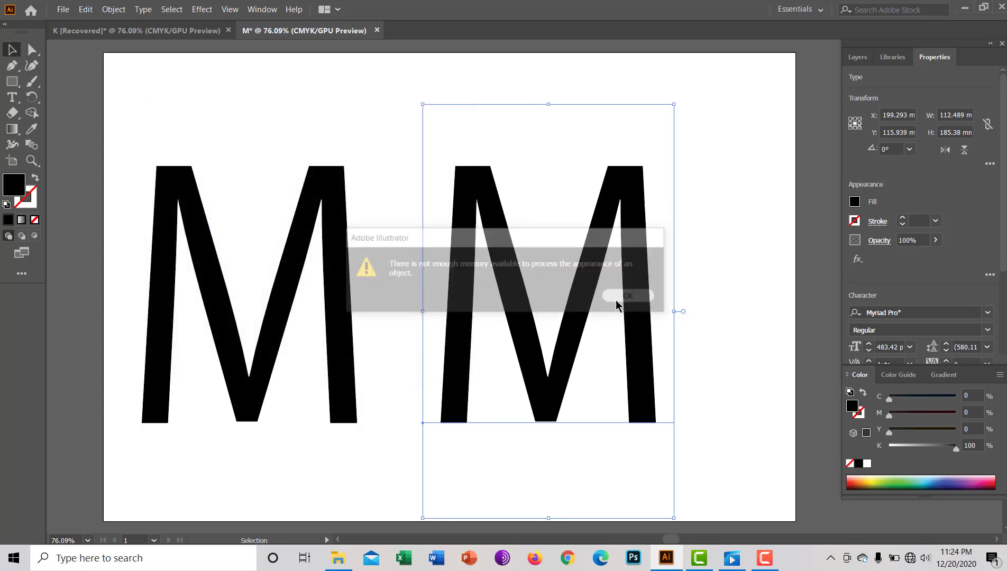
left_click(233, 295)
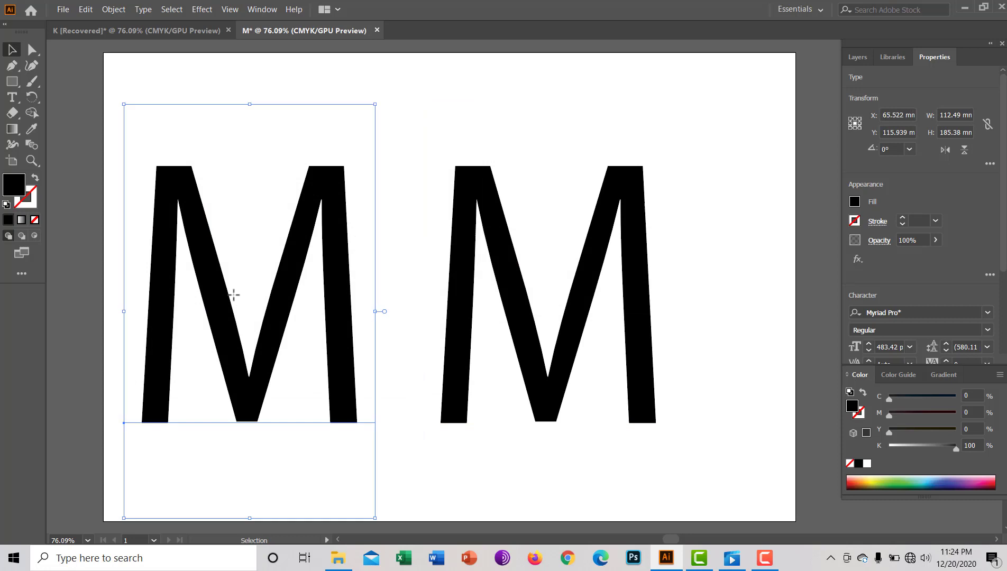
- Delete the left M and Alt-drag a copy of the right M into its place
key("Delete")
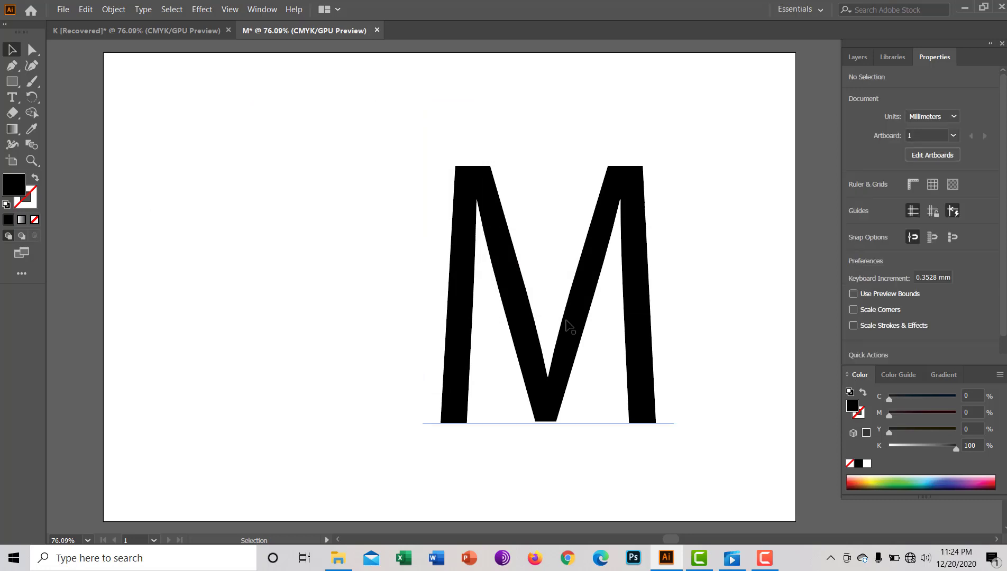
mouse_move(568, 327)
left_mouse_down()
mouse_move(296, 316)
mouse_move(305, 314)
left_mouse_up()
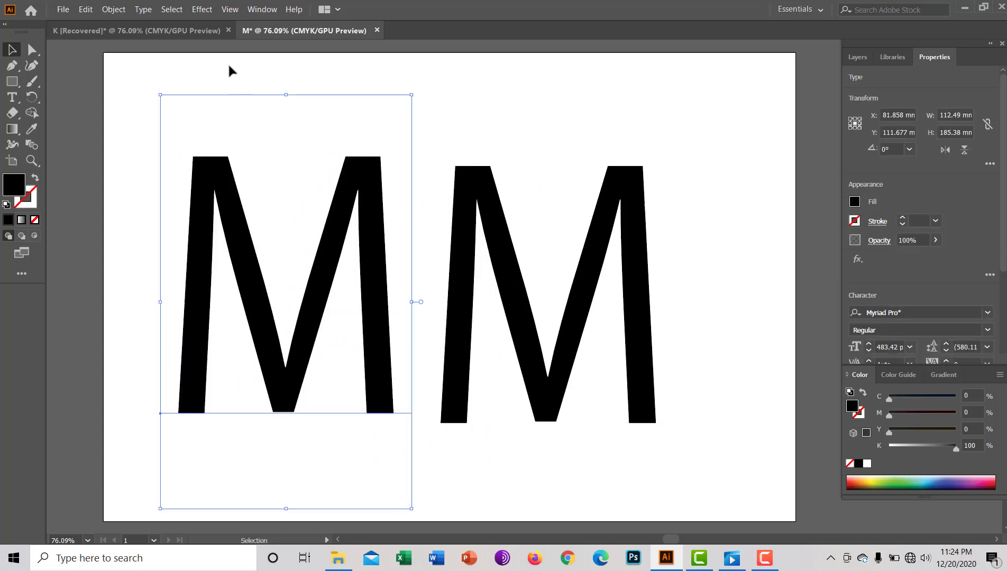
left_click(201, 9)
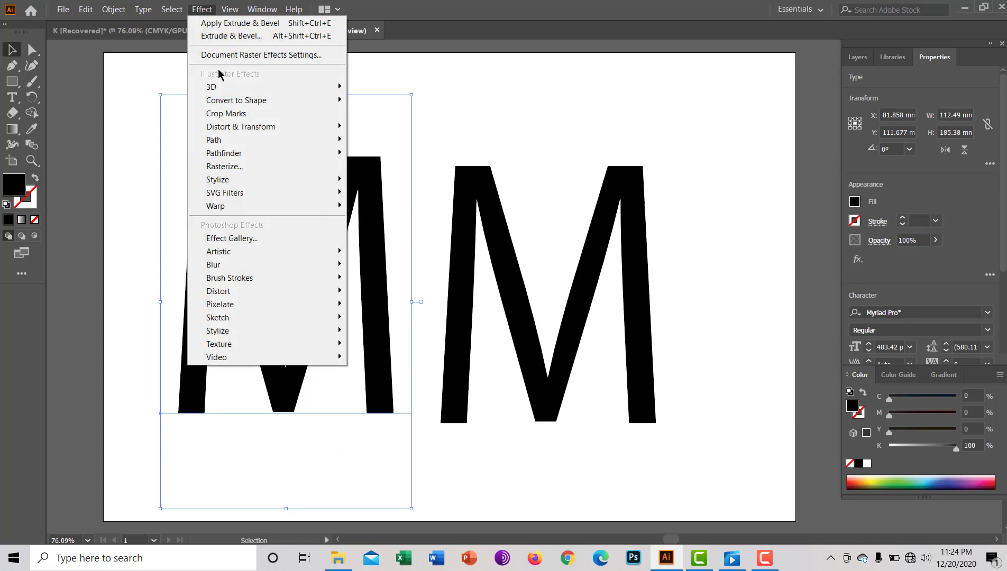
mouse_move(211, 87)
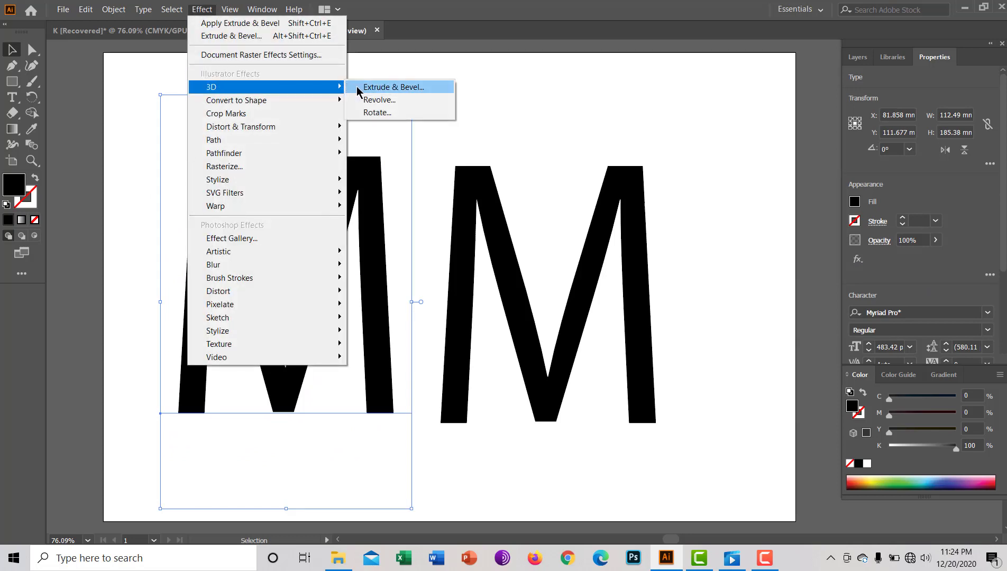
- Apply a 50 pt 3D Extrude & Bevel with Custom Rotation position to the left M
left_click(358, 87)
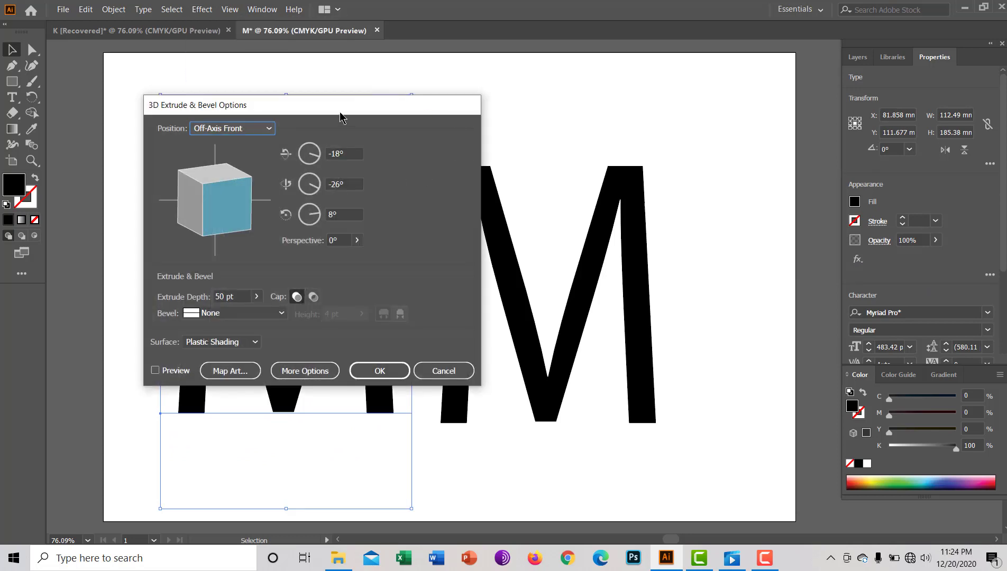
left_click_drag(345, 112, 624, 117)
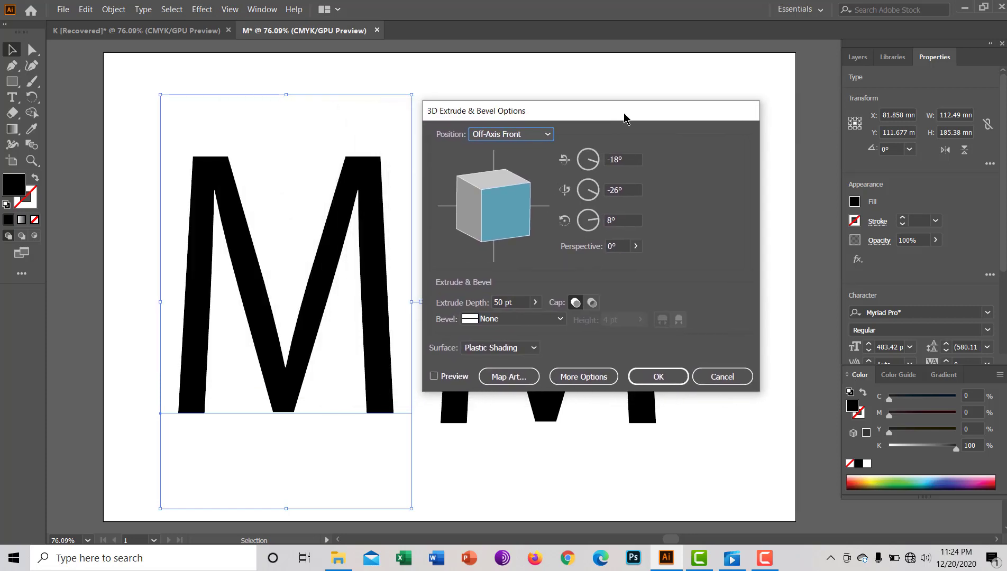
left_click(433, 376)
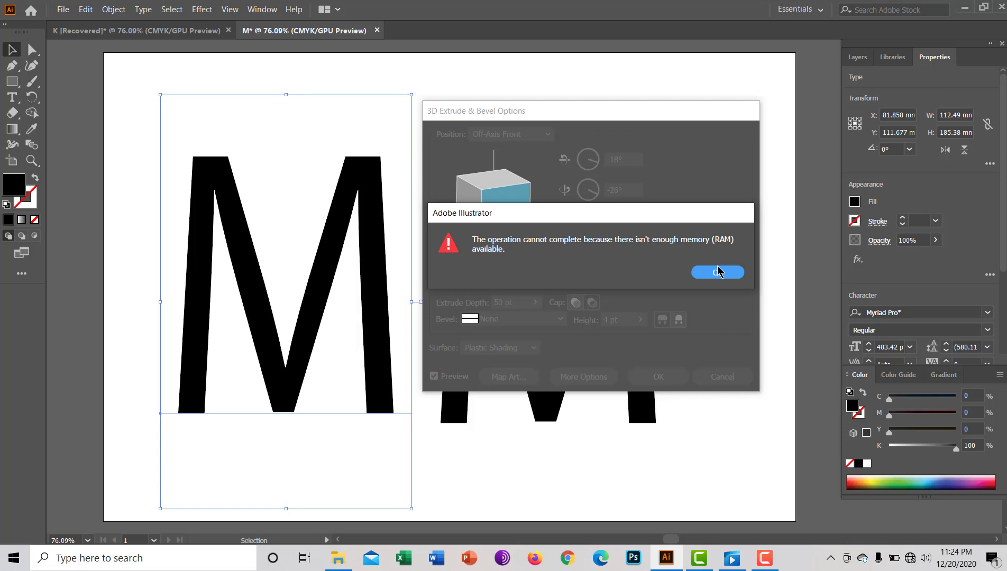
left_click(718, 271)
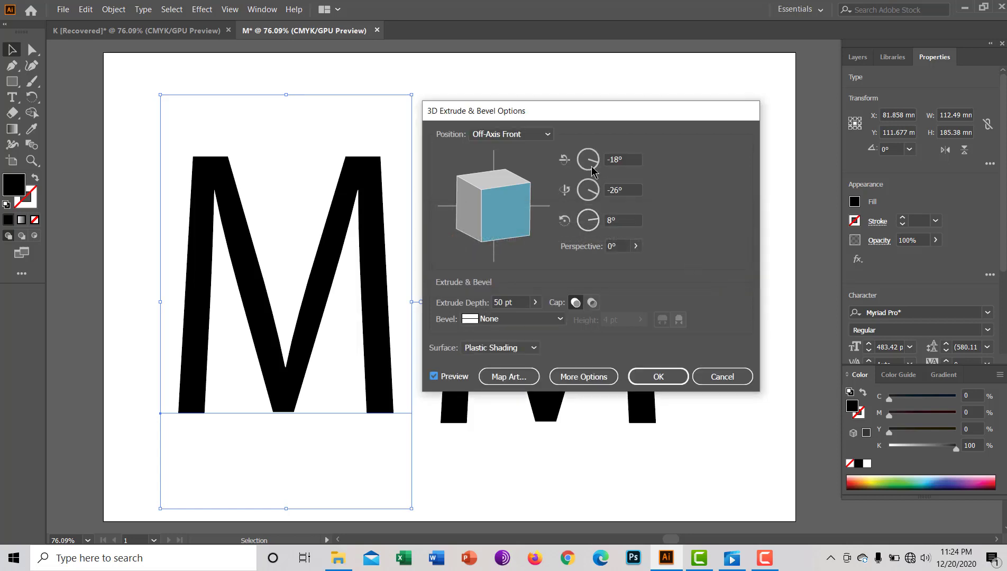
left_click(547, 134)
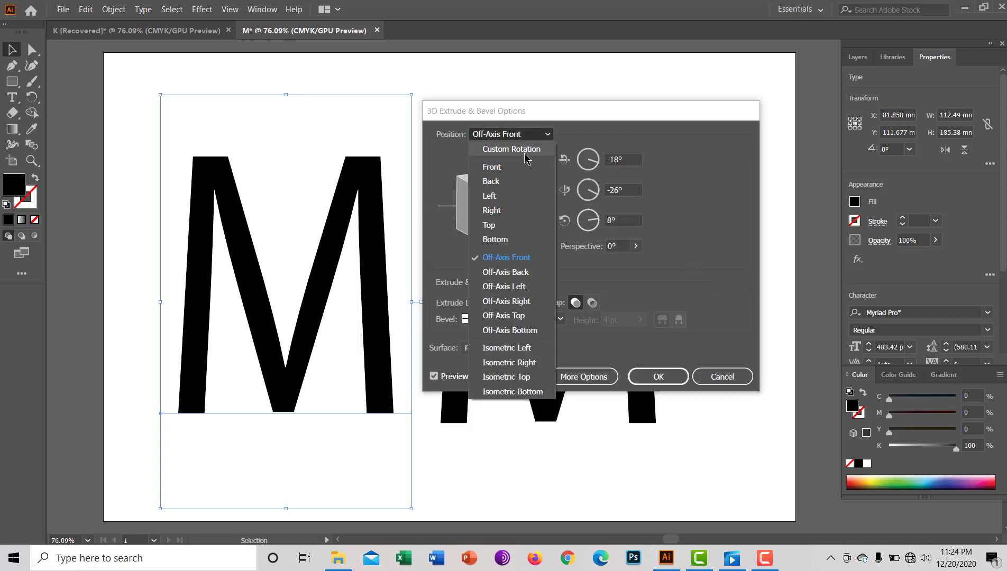
left_click(525, 151)
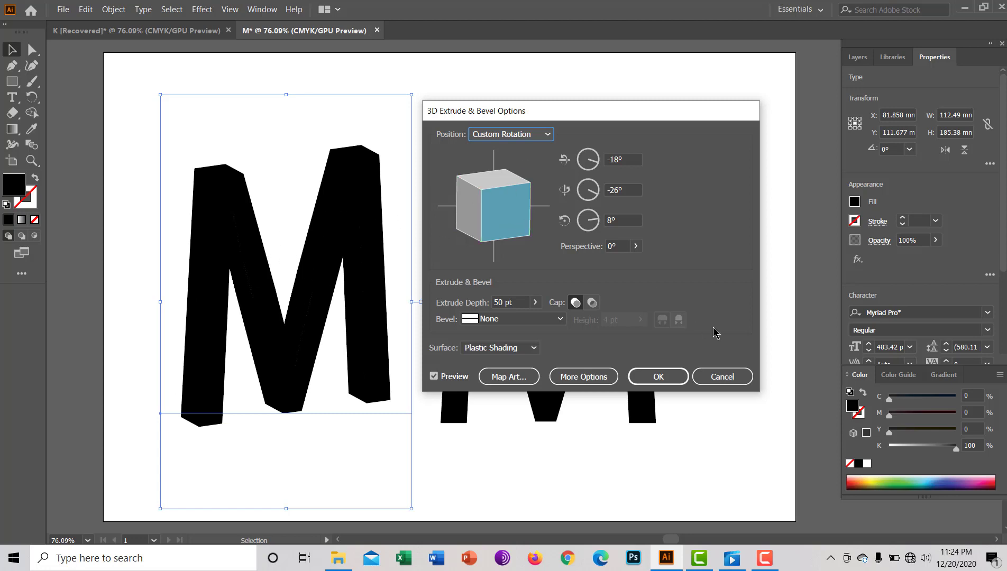
left_click(664, 378)
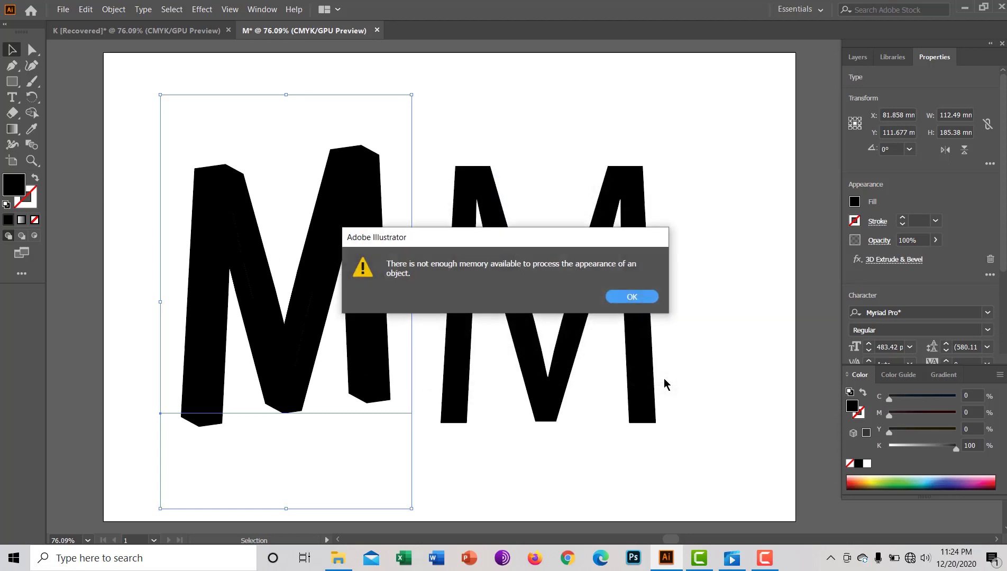
left_click(632, 296)
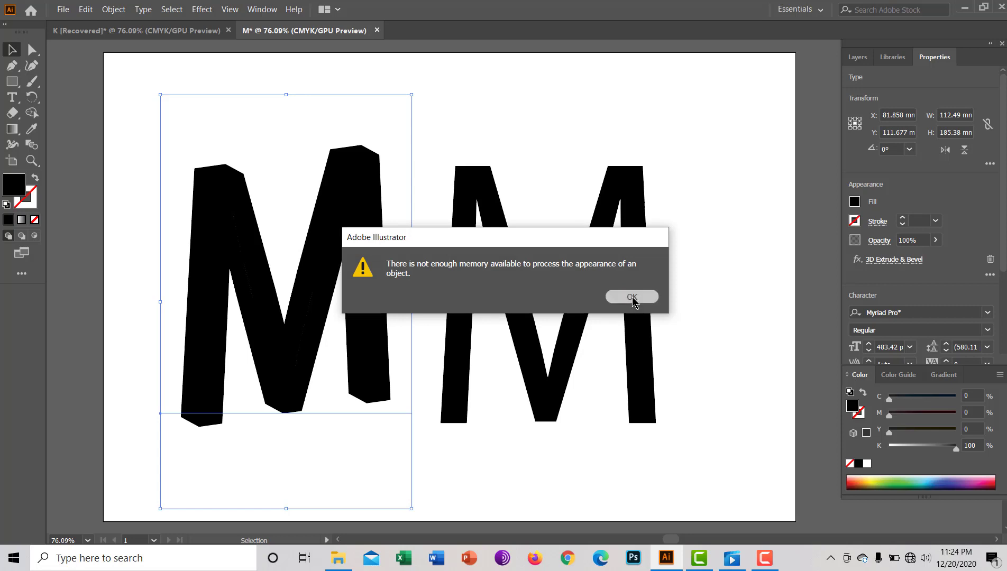
left_click(873, 478)
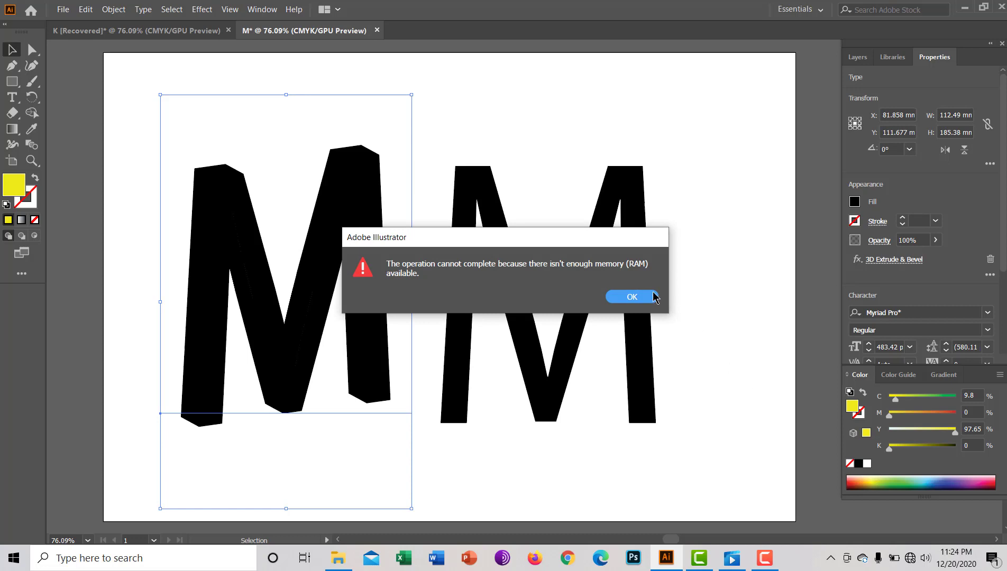
left_click(650, 297)
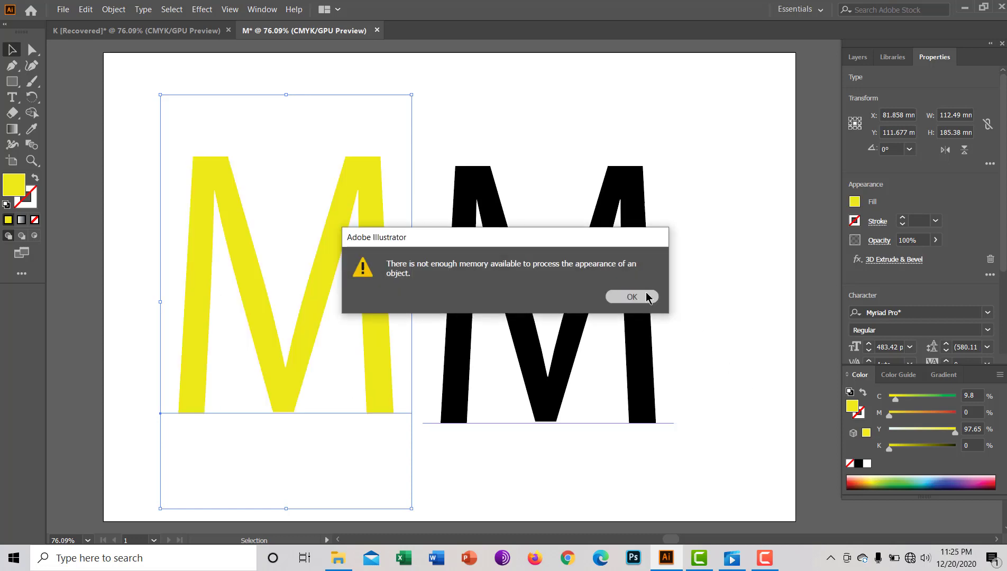
left_click(633, 296)
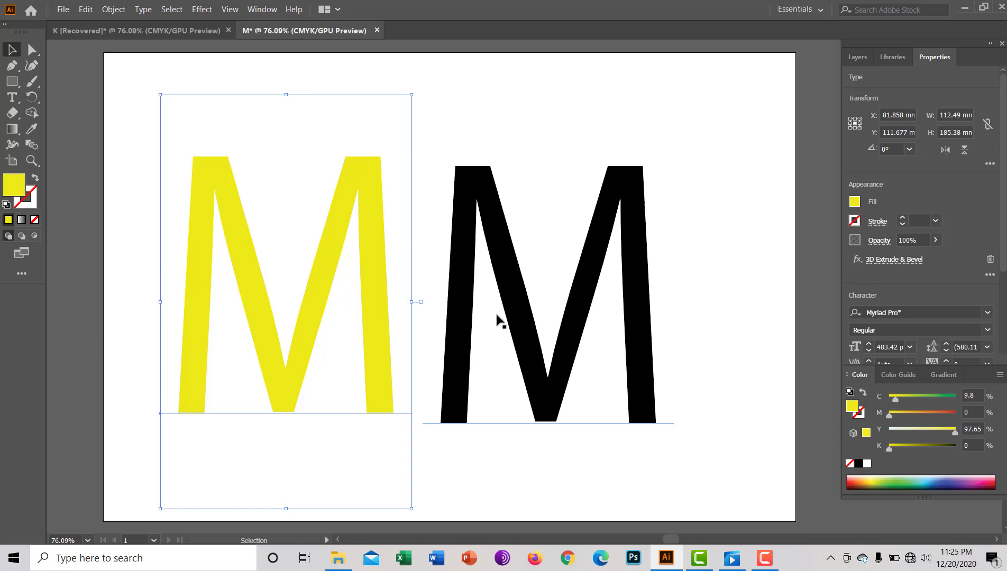
key("ctrl")
key("ctrl")
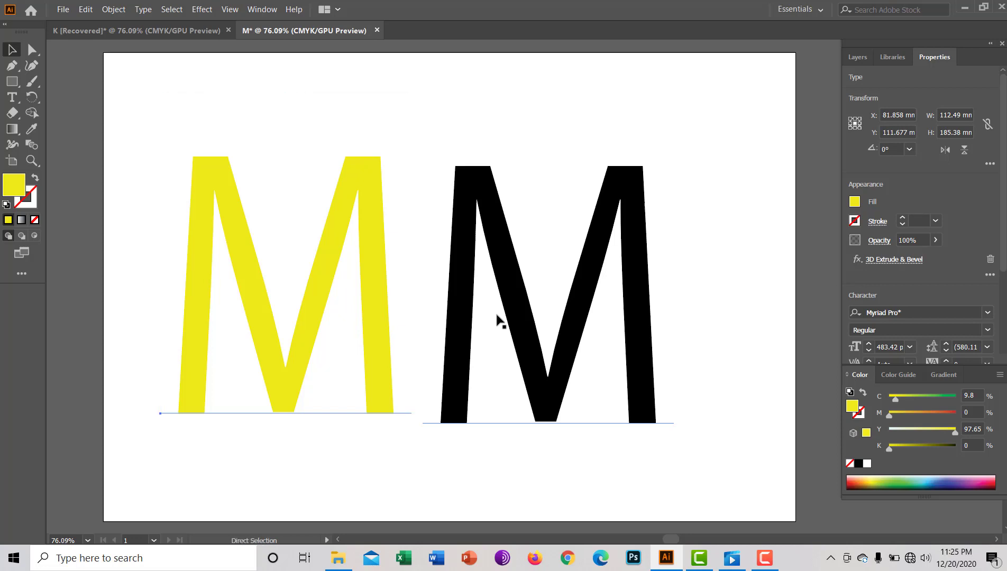
key("ctrl+z")
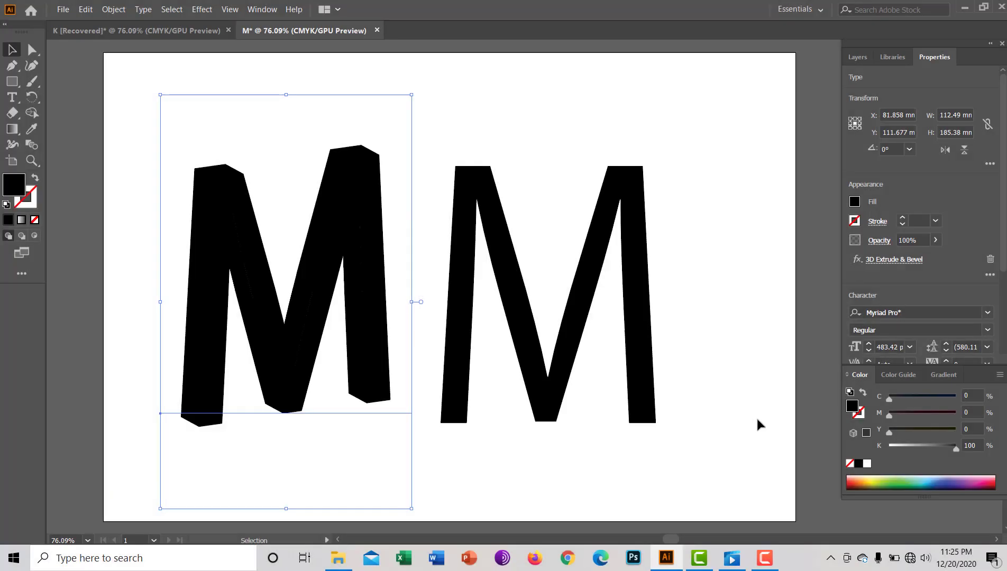
left_click(765, 558)
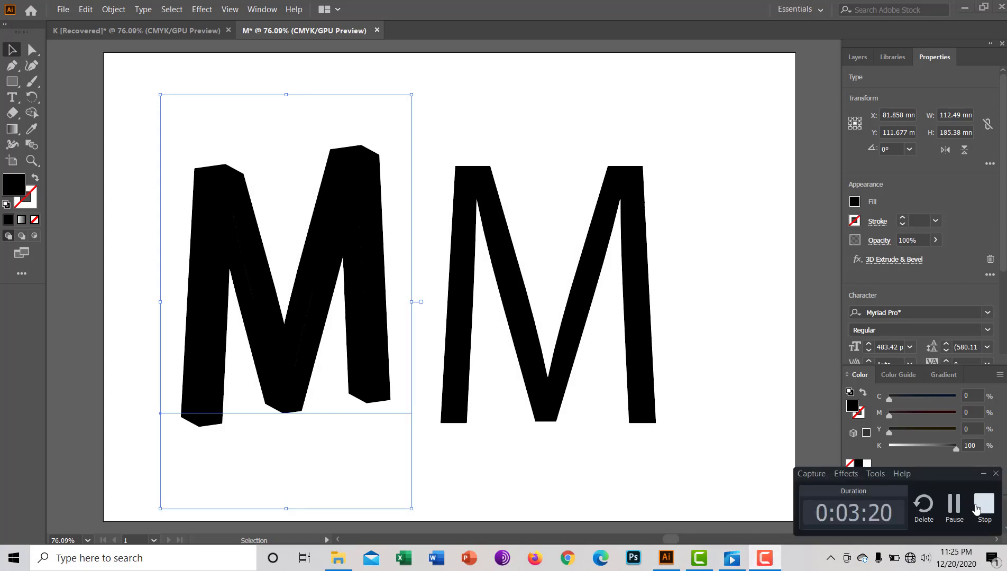